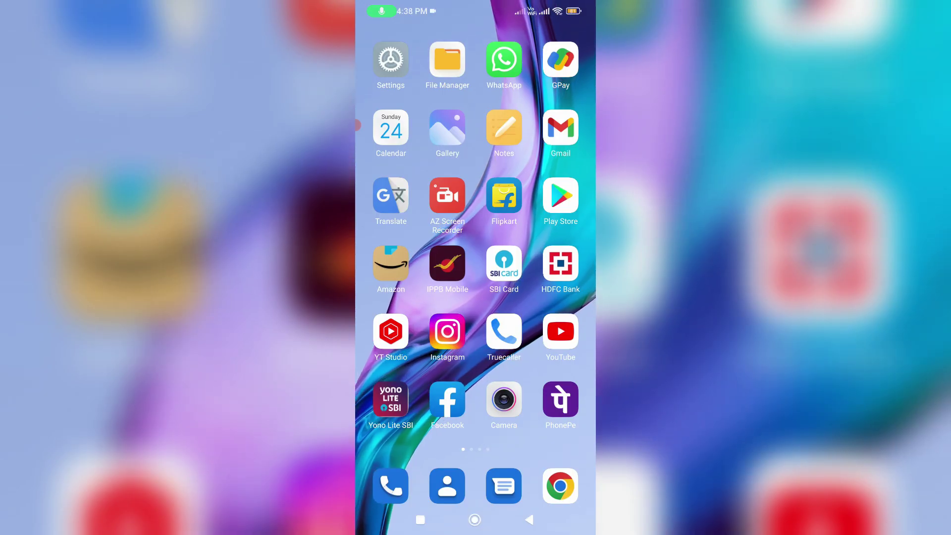
{"action": "left_click", "coordinate": [448, 332]}
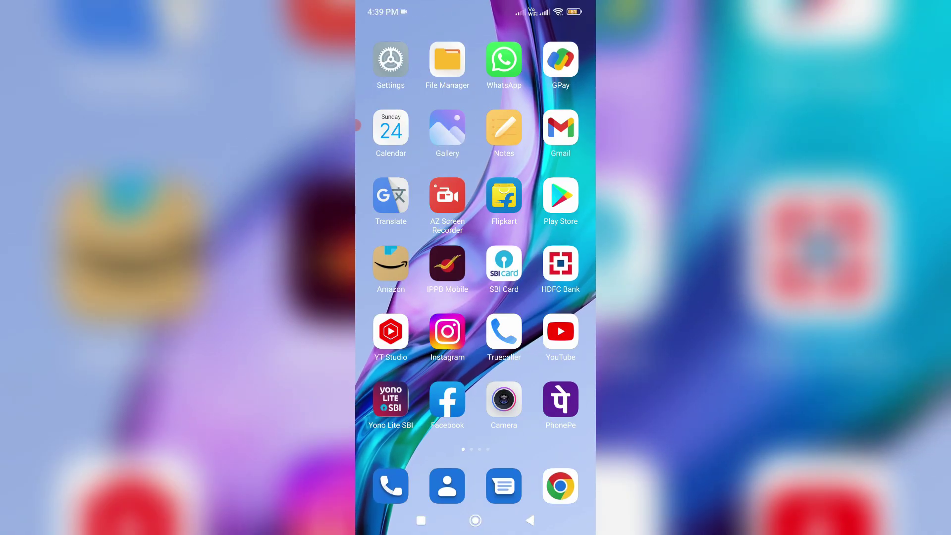
Open Instagram's App info page from its home-screen icon.
{"action": "left_click", "coordinate": [448, 333]}
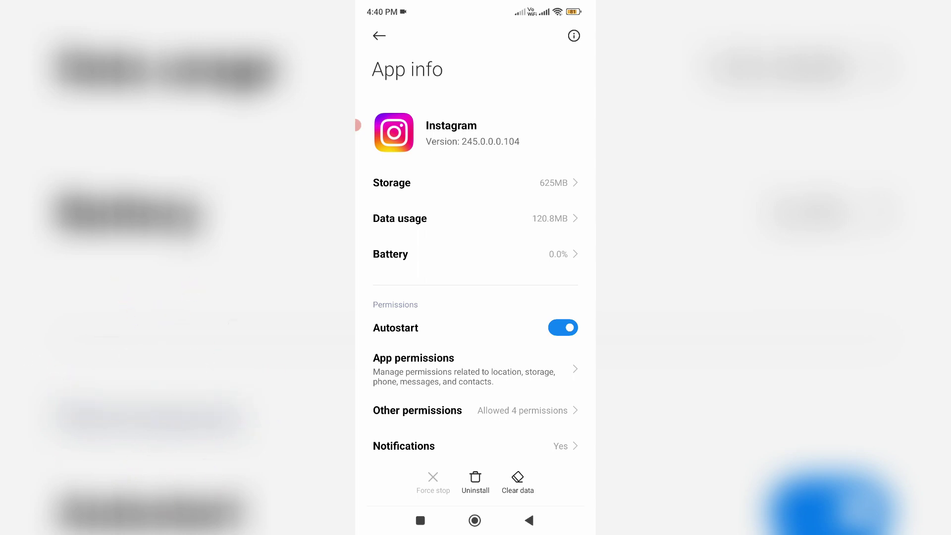
Choose Uninstall on Instagram's App info page to bring up the 'Uninstall now?' prompt.
{"action": "left_click", "coordinate": [476, 482]}
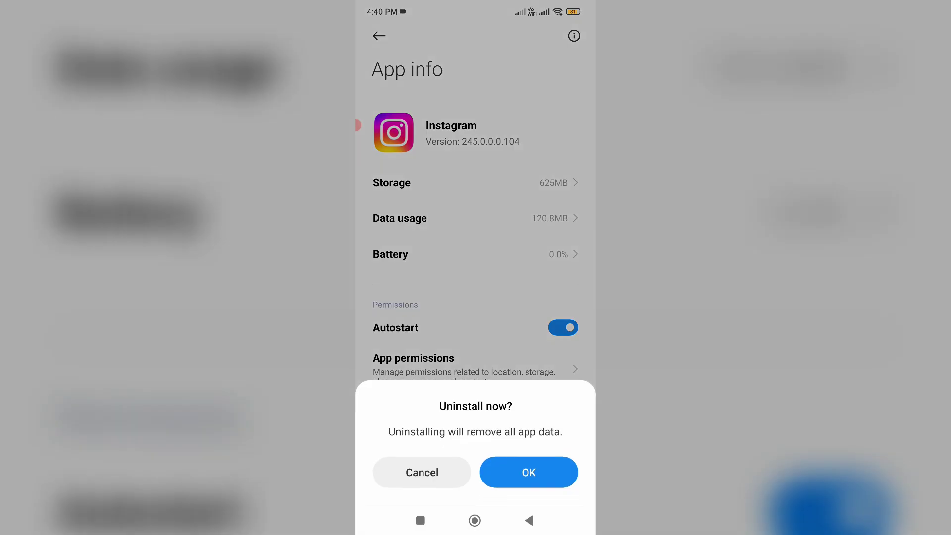